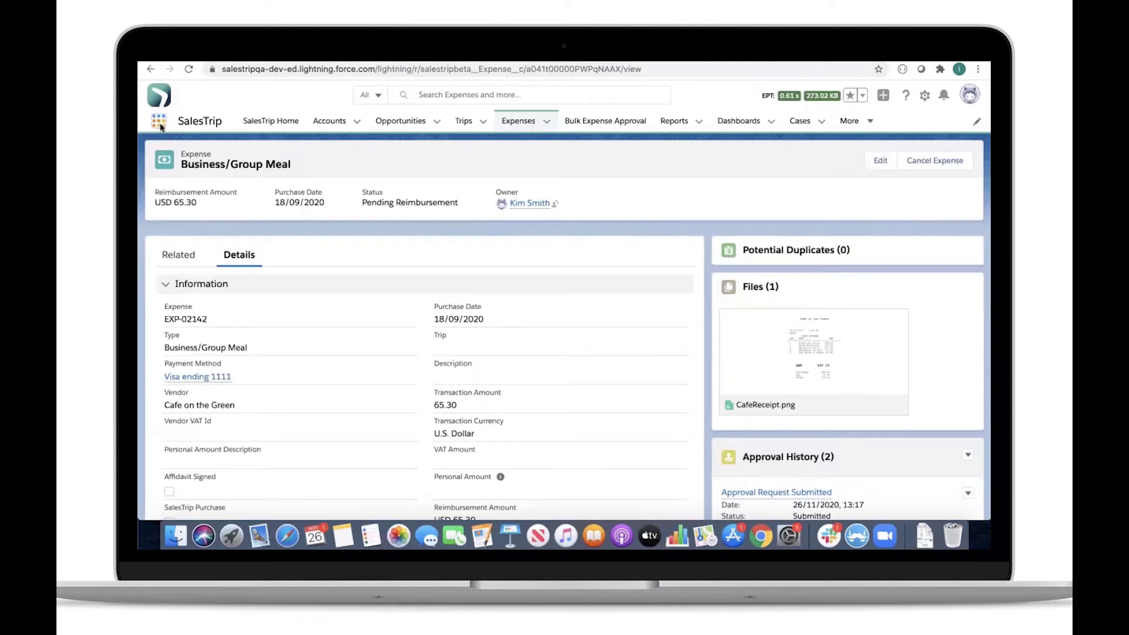
Step: Create a new connection from the Connections list, found by searching 'conn', and connect it to QuickBooks
click(159, 122)
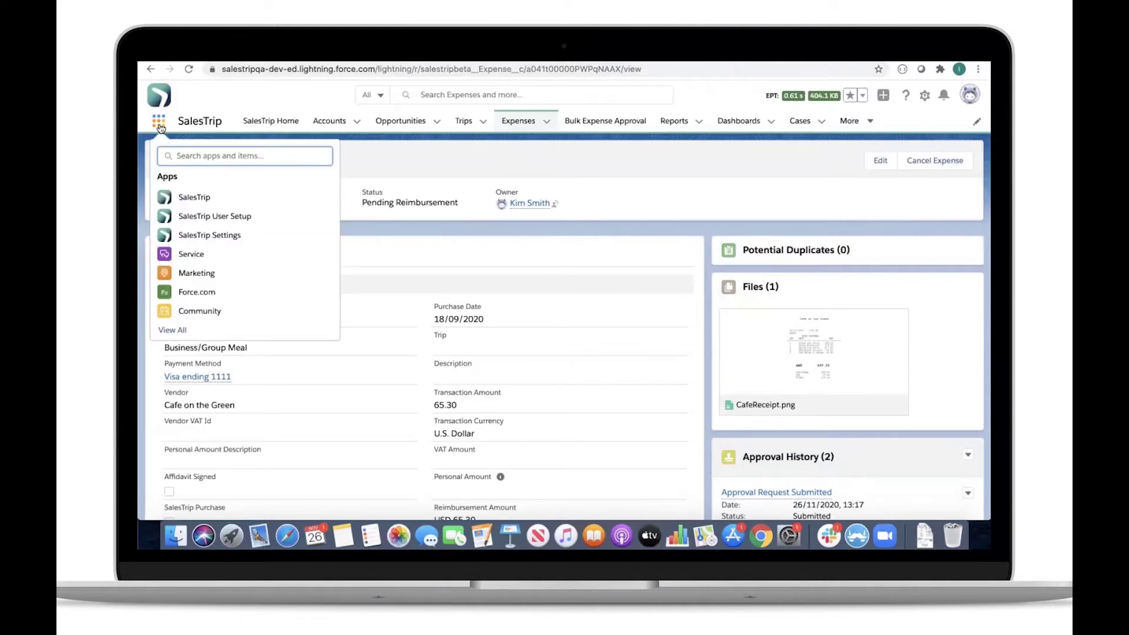
text(conn)
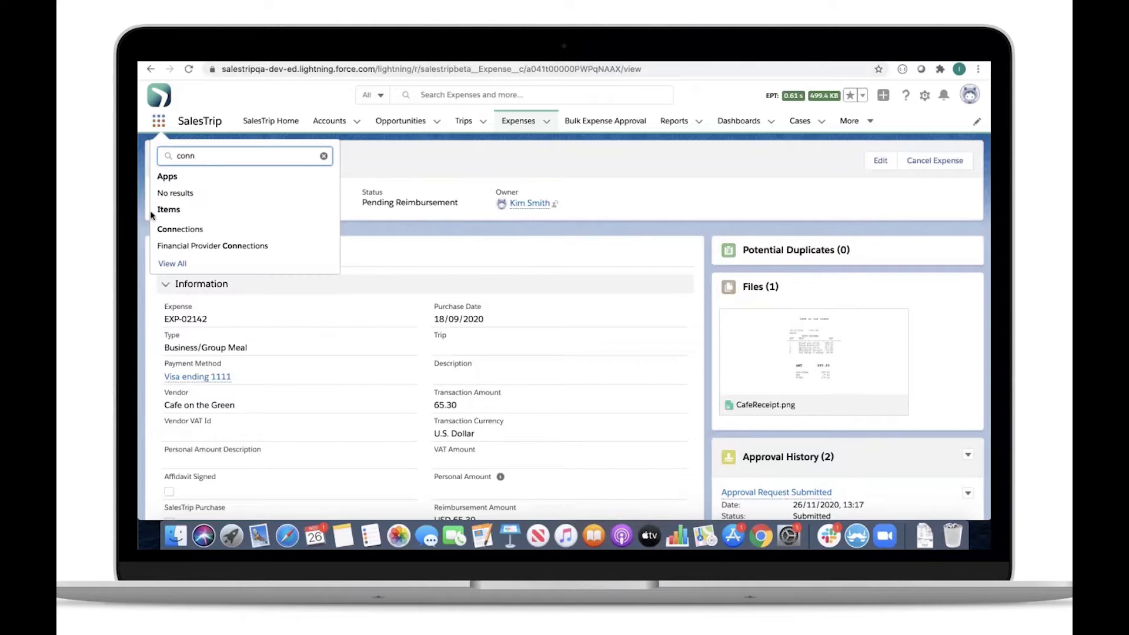
click(175, 230)
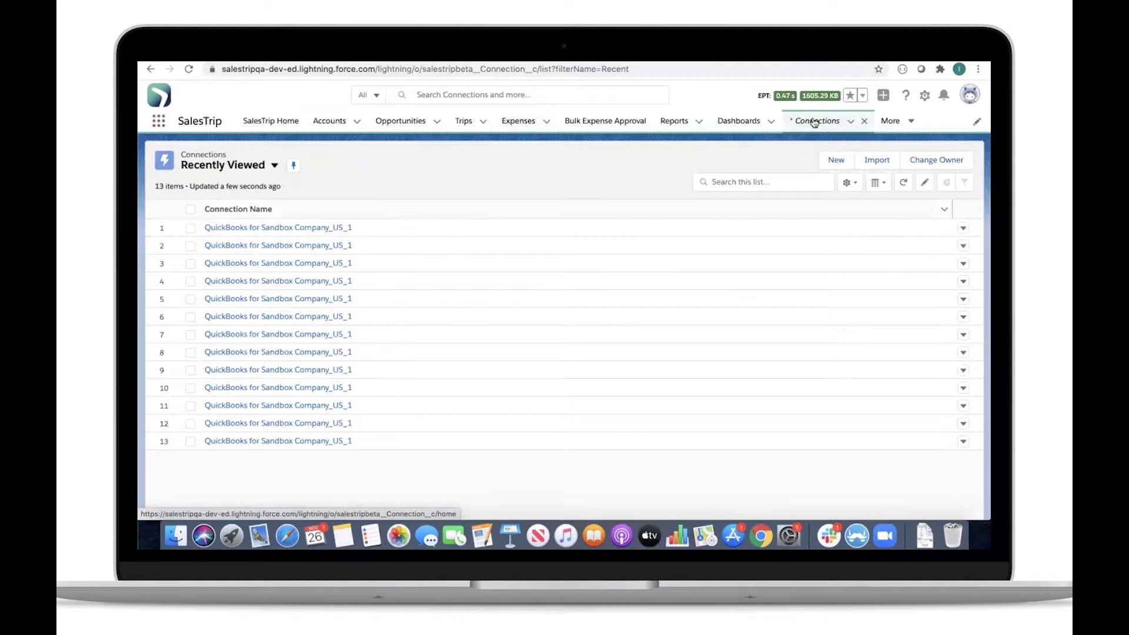
click(833, 161)
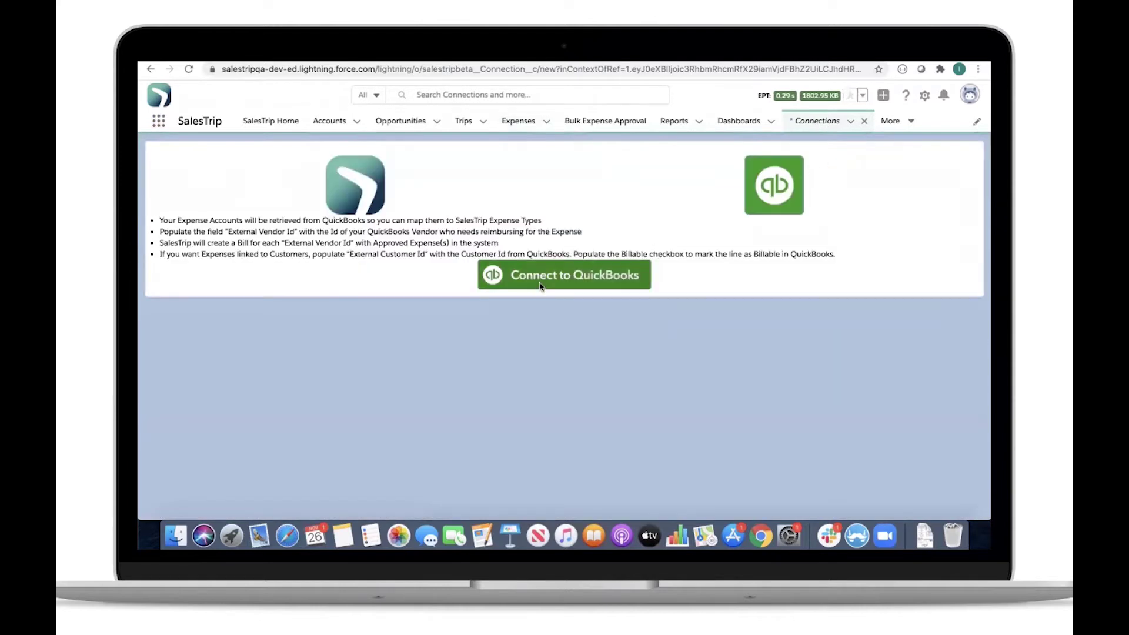
click(540, 286)
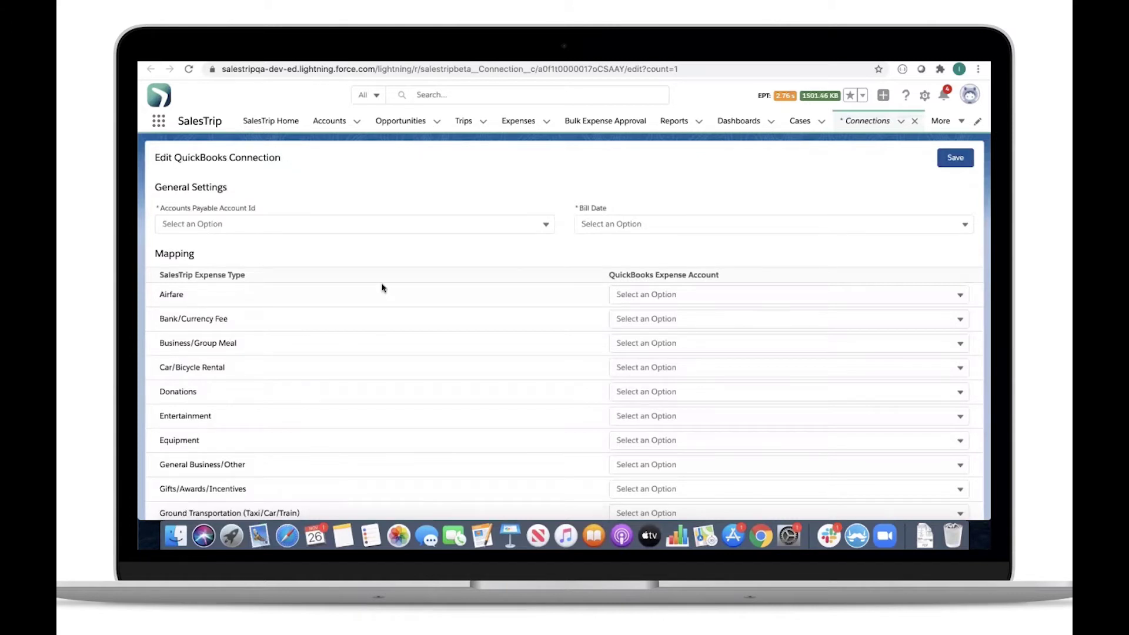
Step: Set the connection's Accounts Payable Account Id to Account Payable v2
click(391, 227)
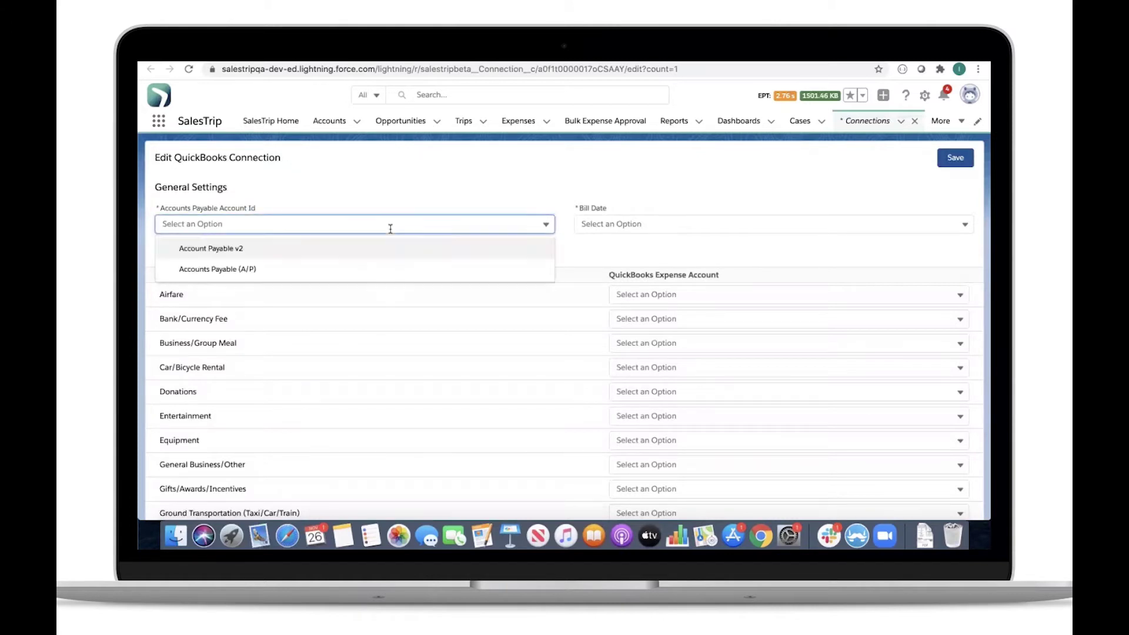
click(259, 251)
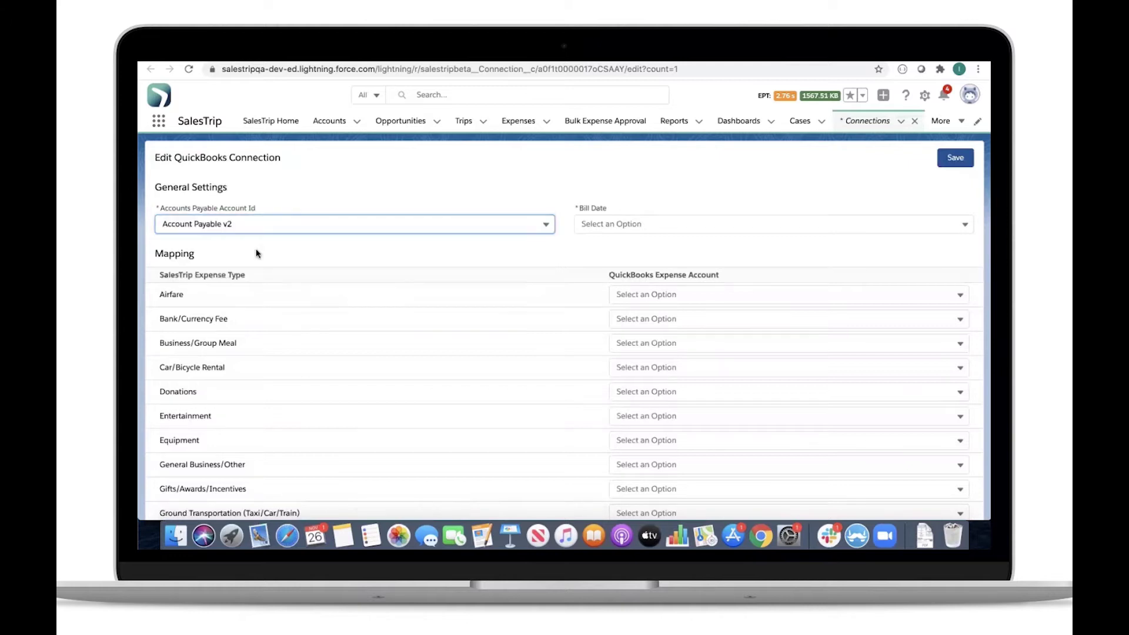
click(673, 226)
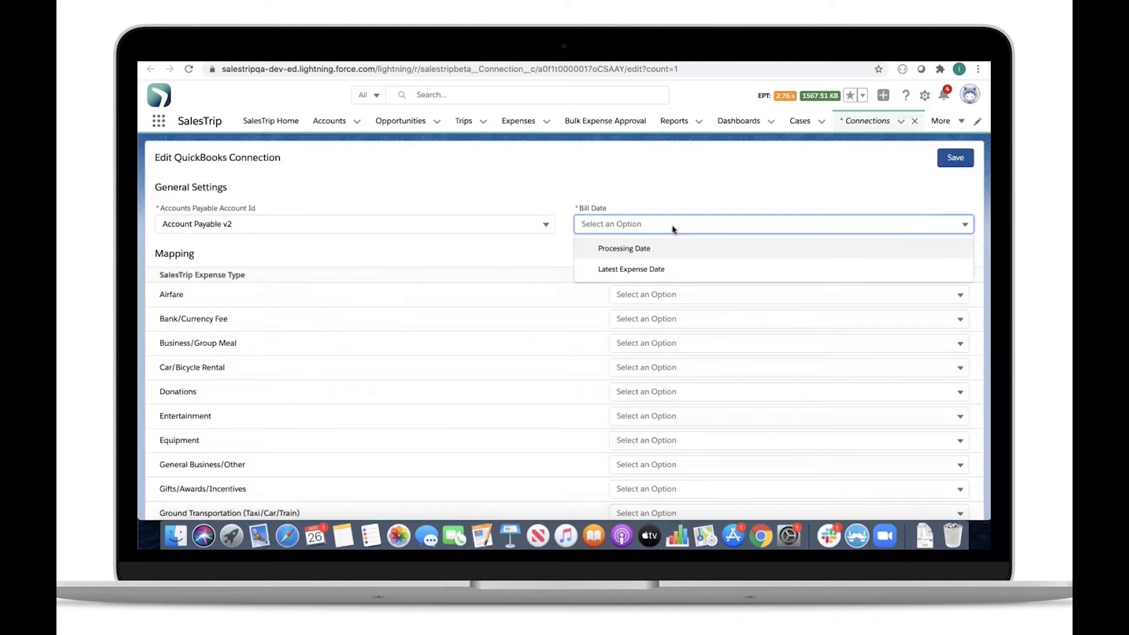
Step: Set Bill Date to Processing Date; map Airfare to Travel, Bank/Currency Fee to Bank Charges, Business/Group Meal to Meals and Entertainment
click(642, 249)
click(673, 294)
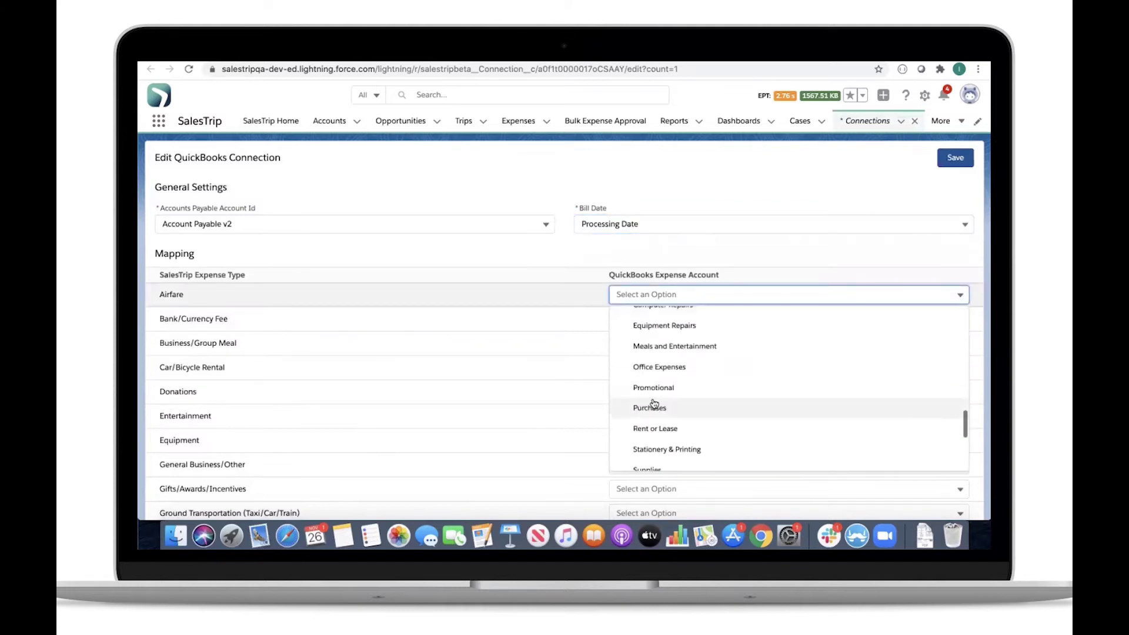
click(651, 398)
click(659, 318)
click(656, 362)
click(658, 343)
scroll(635, 469, down, 5)
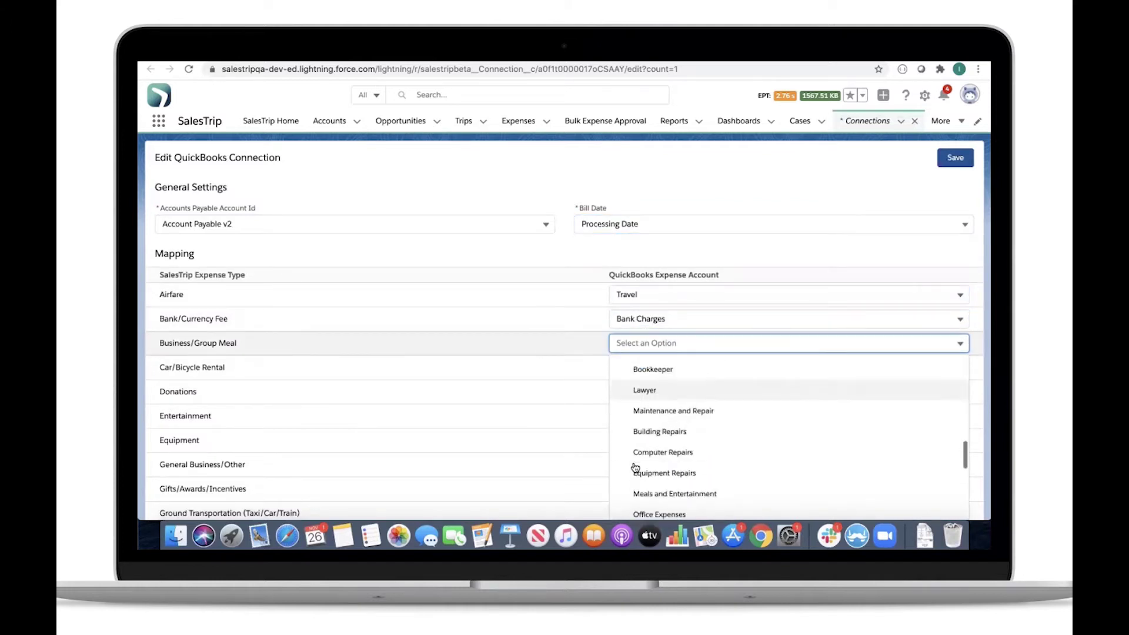
click(652, 492)
Step: Map Car/Bicycle Rental and Donations to Uncategorized Expense, Entertainment to Meals and Entertainment, Equipment to Office Expenses
click(659, 367)
scroll(659, 465, down, 10)
click(659, 469)
click(658, 392)
click(671, 493)
click(658, 416)
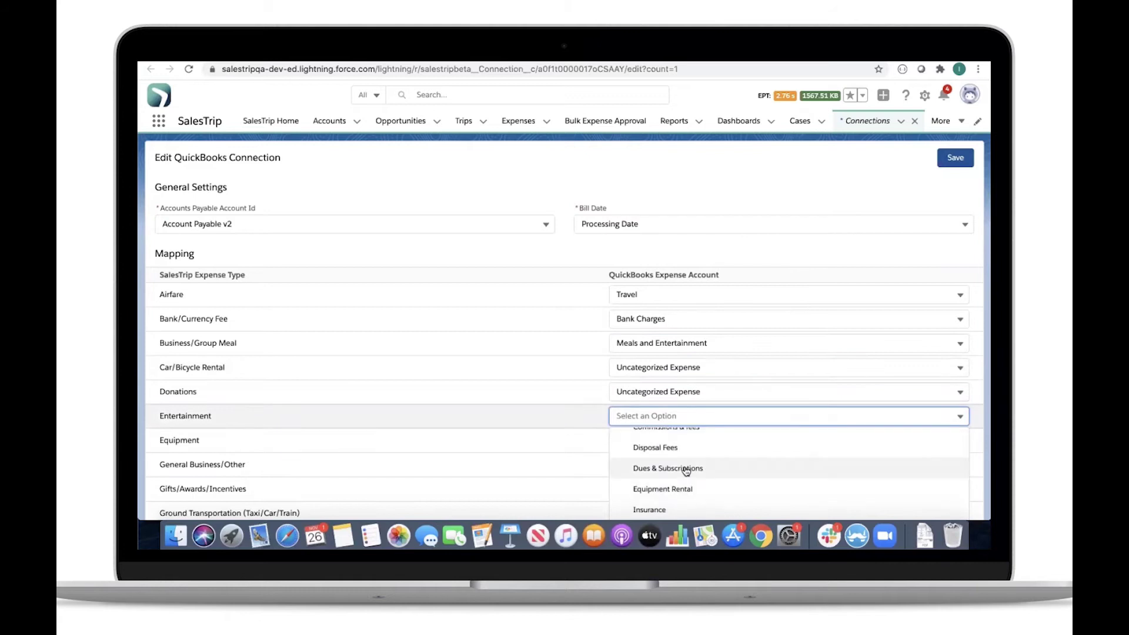
scroll(686, 469, up, 10)
scroll(686, 471, down, 5)
click(685, 467)
click(683, 440)
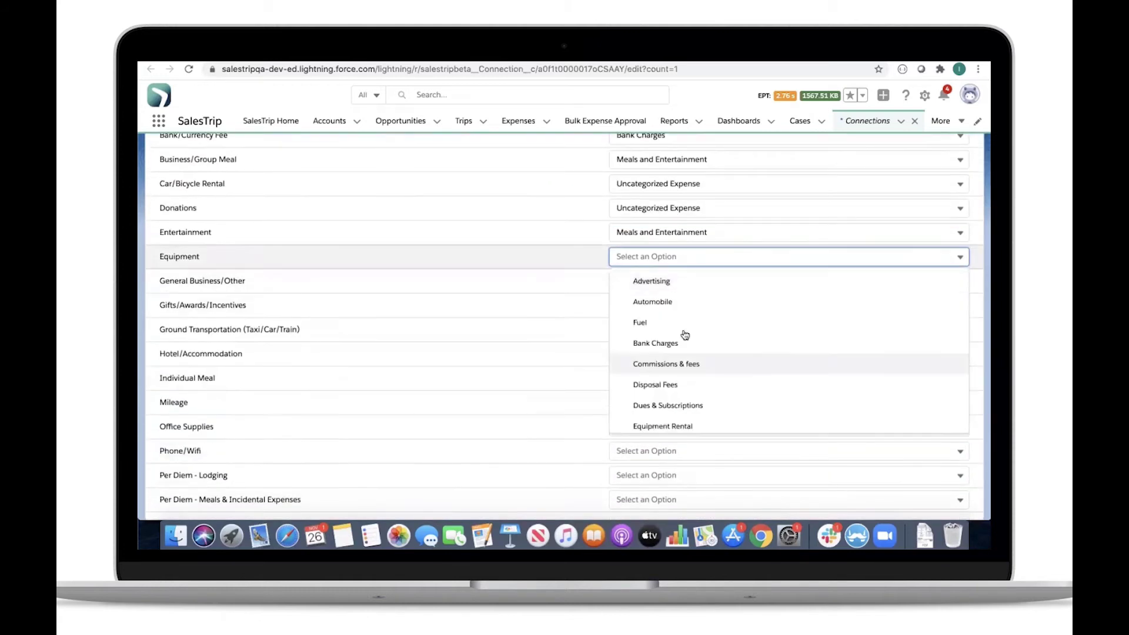
scroll(685, 353, down, 5)
click(685, 353)
Step: Map General Business/Other to Uncategorized Expense, Gifts/Awards/Incentives to Promotional, Ground Transportation and Hotel/Accommodation to Travel
click(687, 281)
scroll(688, 386, down, 10)
scroll(690, 388, down, 5)
click(688, 304)
click(688, 304)
scroll(651, 412, down, 10)
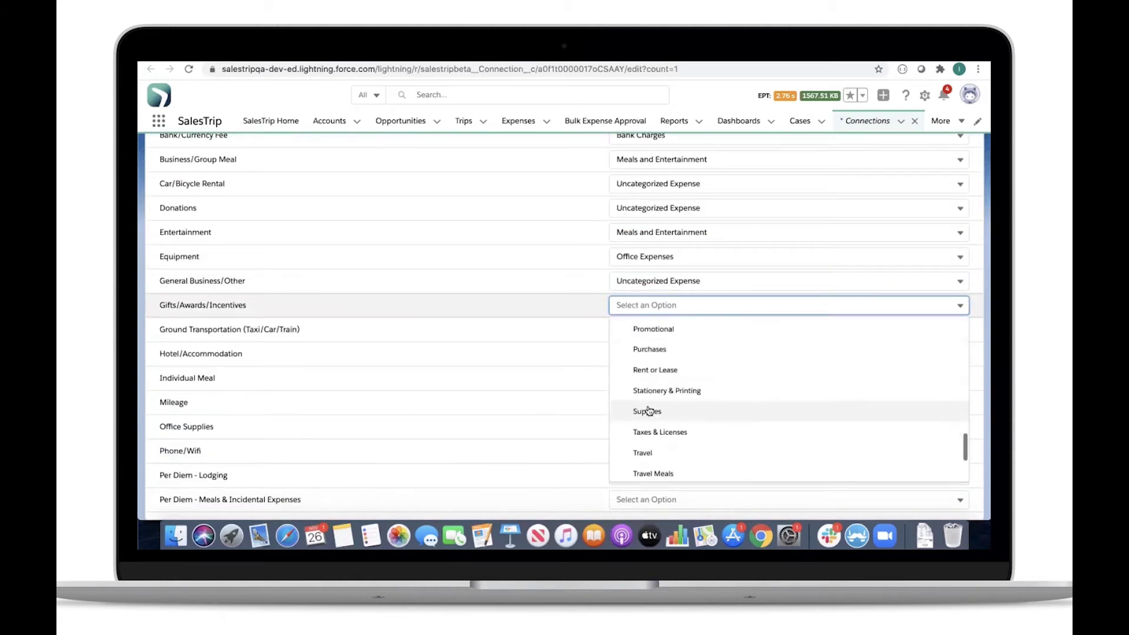
click(659, 328)
click(660, 329)
scroll(659, 383, down, 5)
scroll(659, 388, down, 5)
click(661, 411)
click(660, 353)
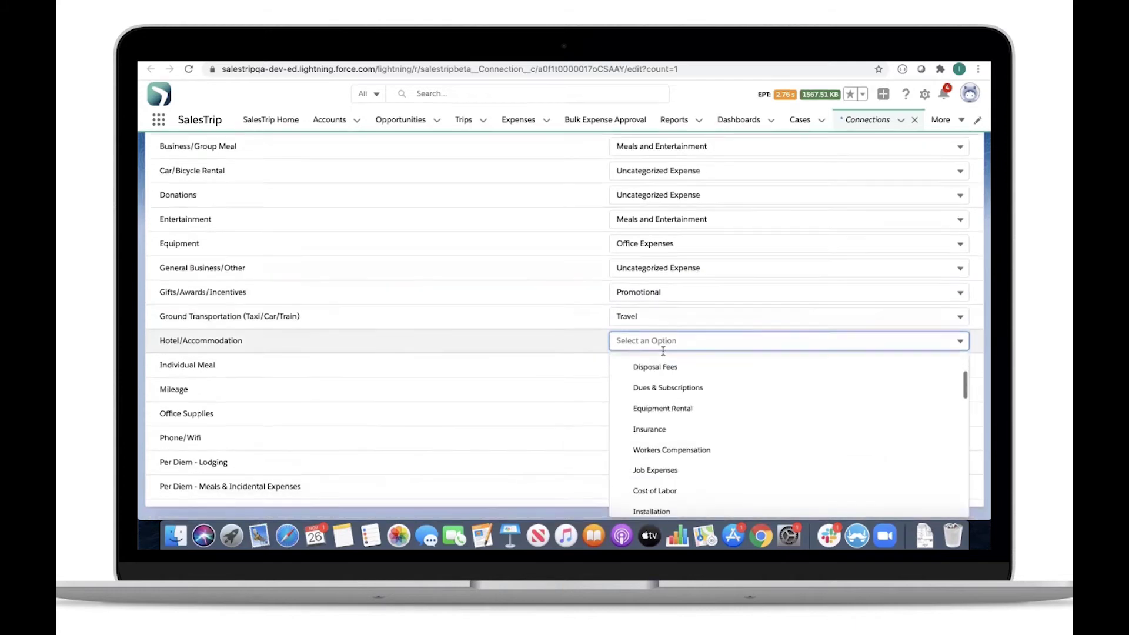
Step: Map Individual Meal to Meals and Entertainment, Mileage to Fuel, Office Supplies to Office Expenses
scroll(671, 424, down, 5)
click(661, 466)
click(661, 378)
scroll(664, 421, down, 5)
click(662, 421)
click(661, 402)
click(661, 429)
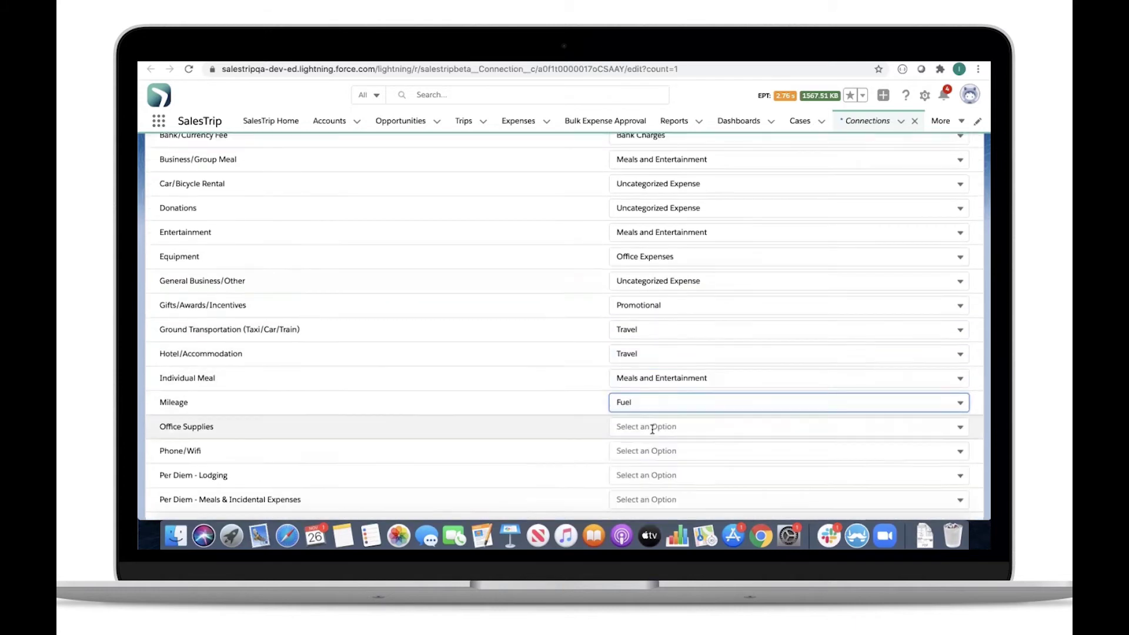
click(661, 426)
scroll(662, 465, down, 5)
click(662, 465)
click(657, 451)
scroll(771, 499, down, 5)
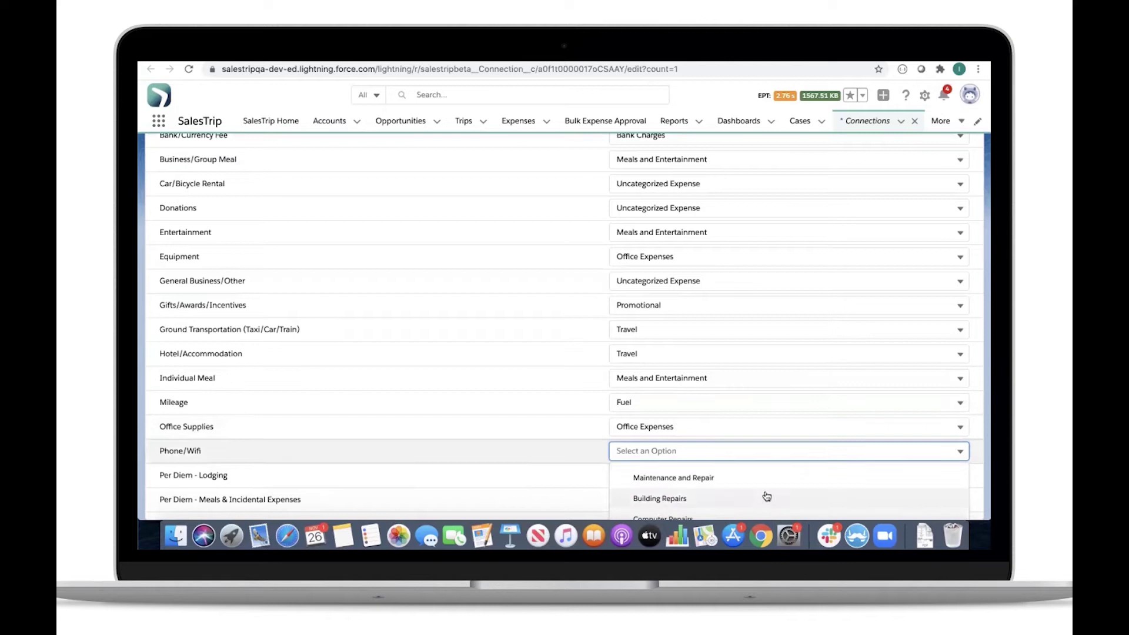
Step: Map Phone/Wifi to Telephone, Per Diem - Lodging to Travel, Per Diem meals to Meals and Entertainment
scroll(659, 494, down, 10)
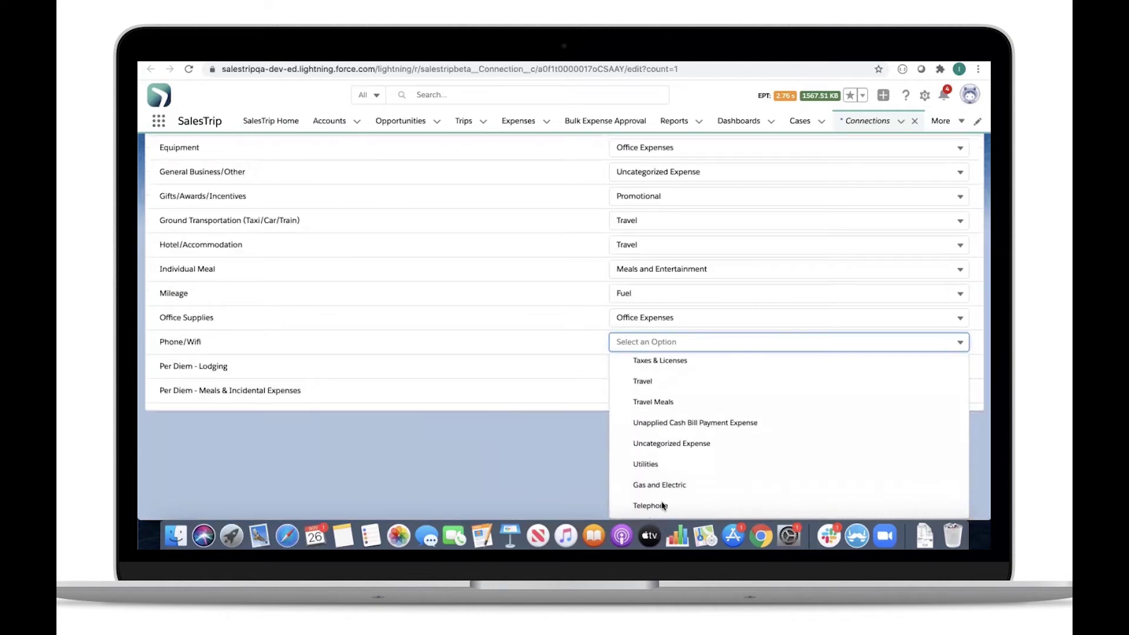
click(658, 504)
click(693, 475)
scroll(696, 483, down, 5)
scroll(688, 470, down, 5)
click(686, 459)
click(688, 405)
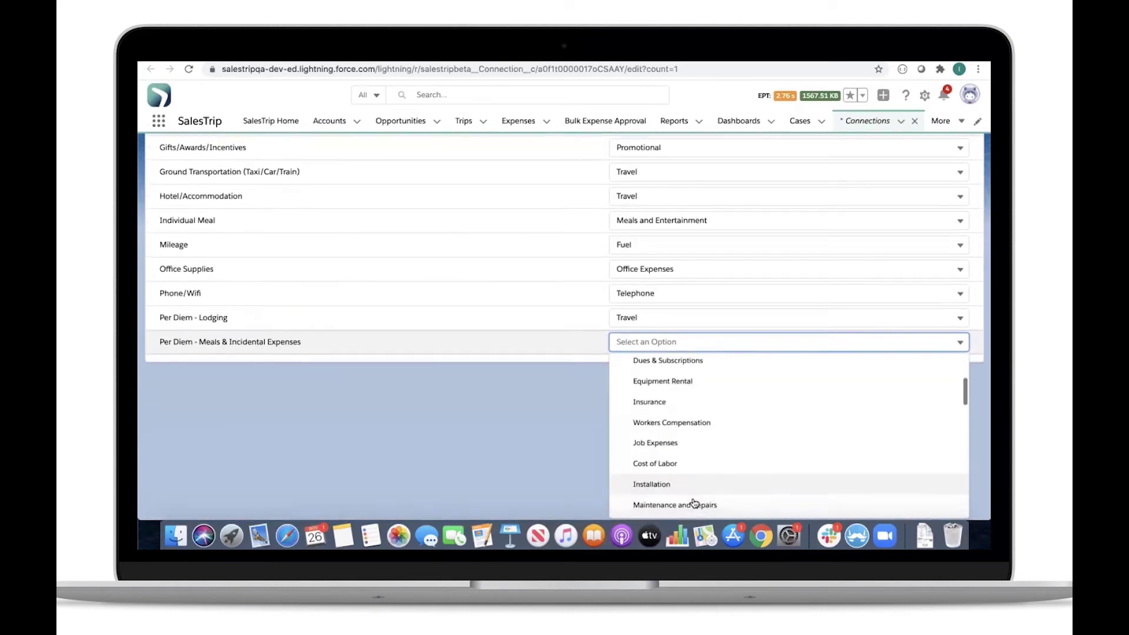
scroll(695, 504, down, 5)
click(694, 480)
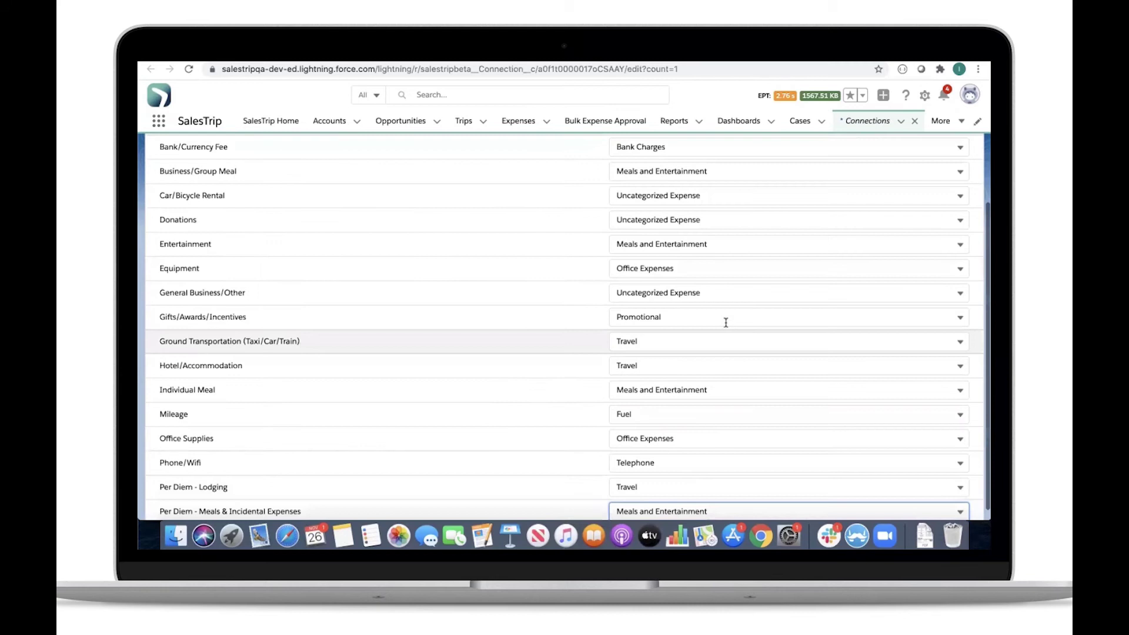
scroll(726, 322, up, 3)
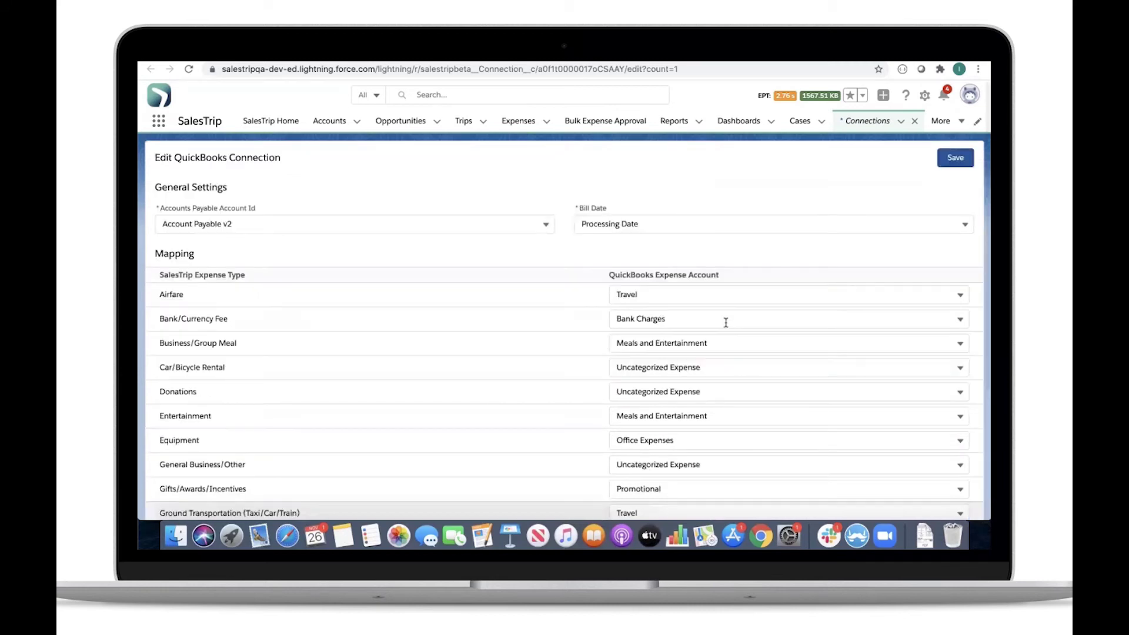
Step: Save the Edit QuickBooks Connection form with its expense-type mapping
click(961, 162)
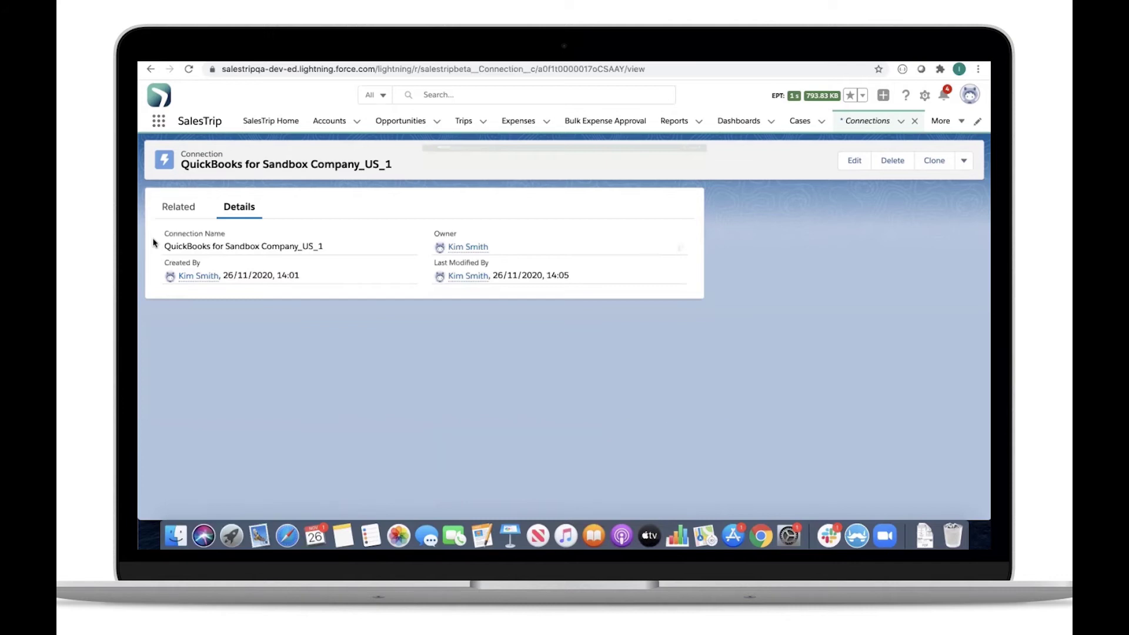
Step: Open export record E-0160 from the connection's Related list in a new browser tab
click(184, 208)
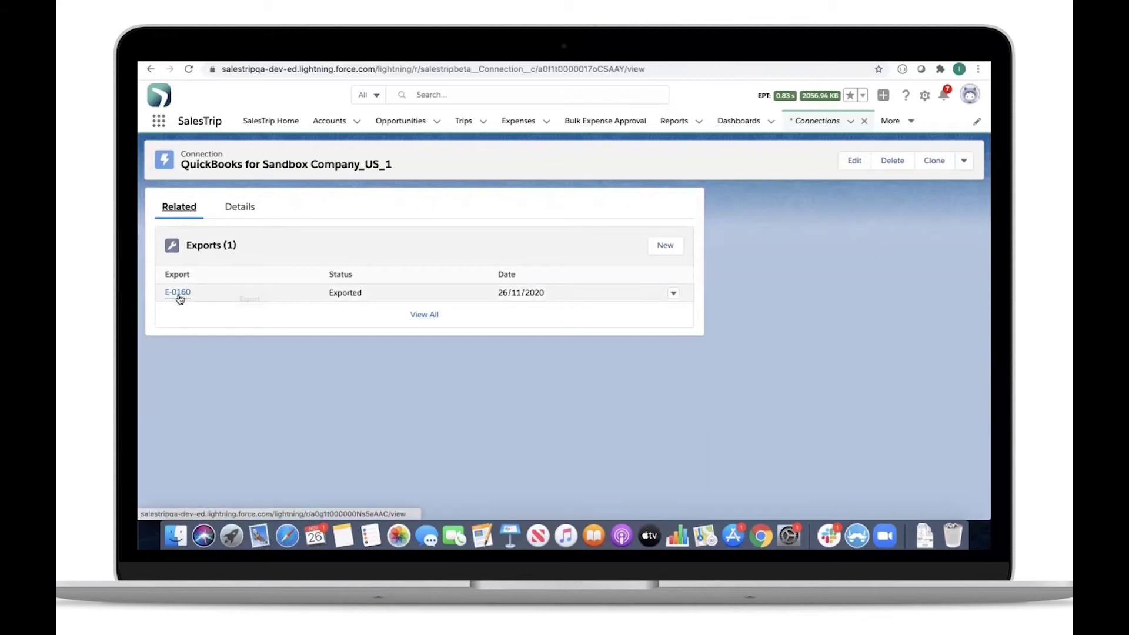
mouse_move(177, 298)
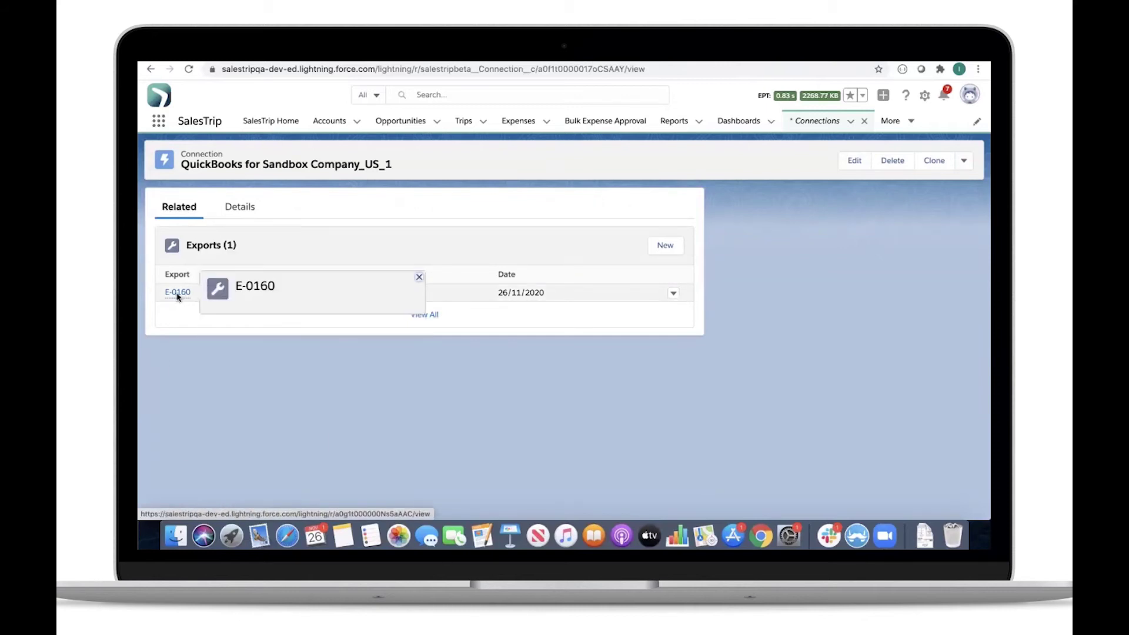
right_click(189, 292)
click(192, 300)
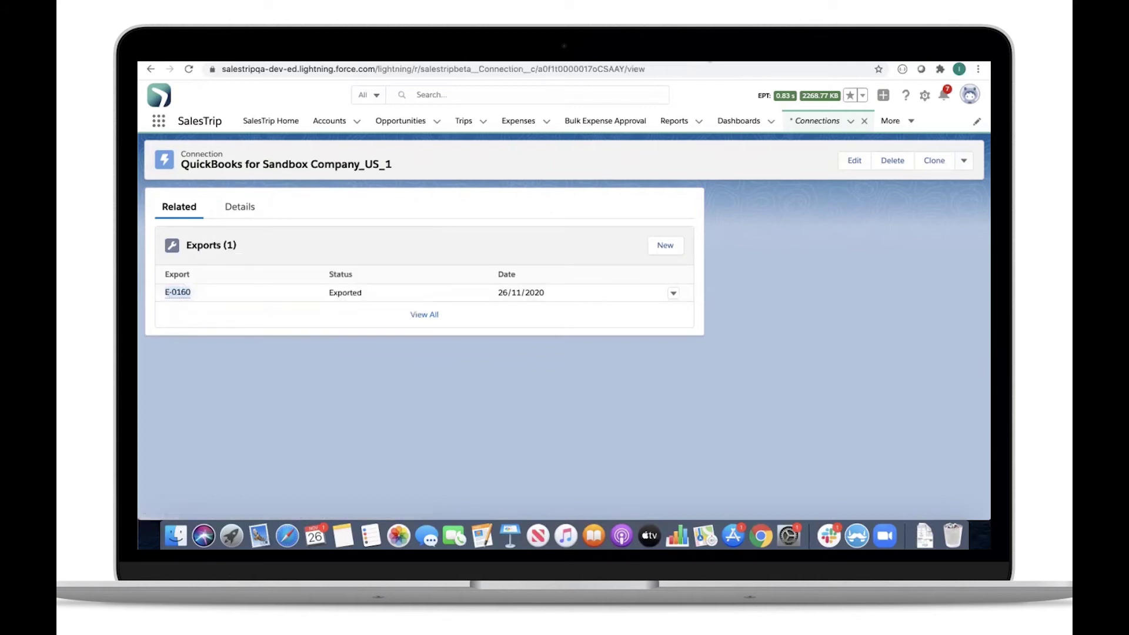
key(ctrl+Tab)
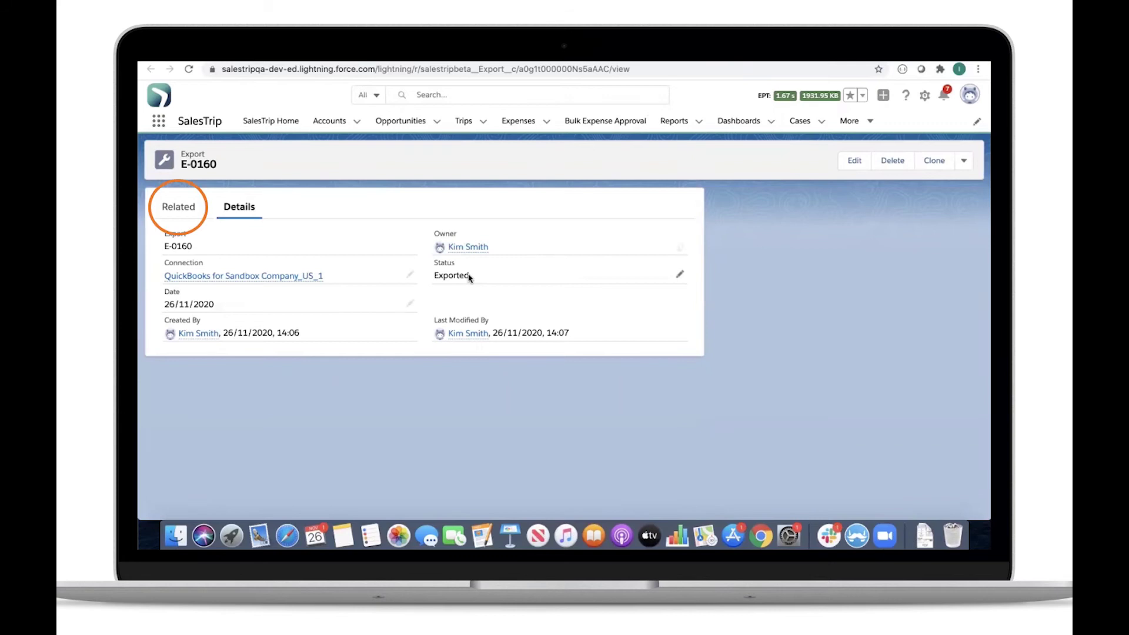
Step: Open report R-0011 from export E-0160's related reports and list its expenses EXP-02140 to EXP-02142
click(187, 212)
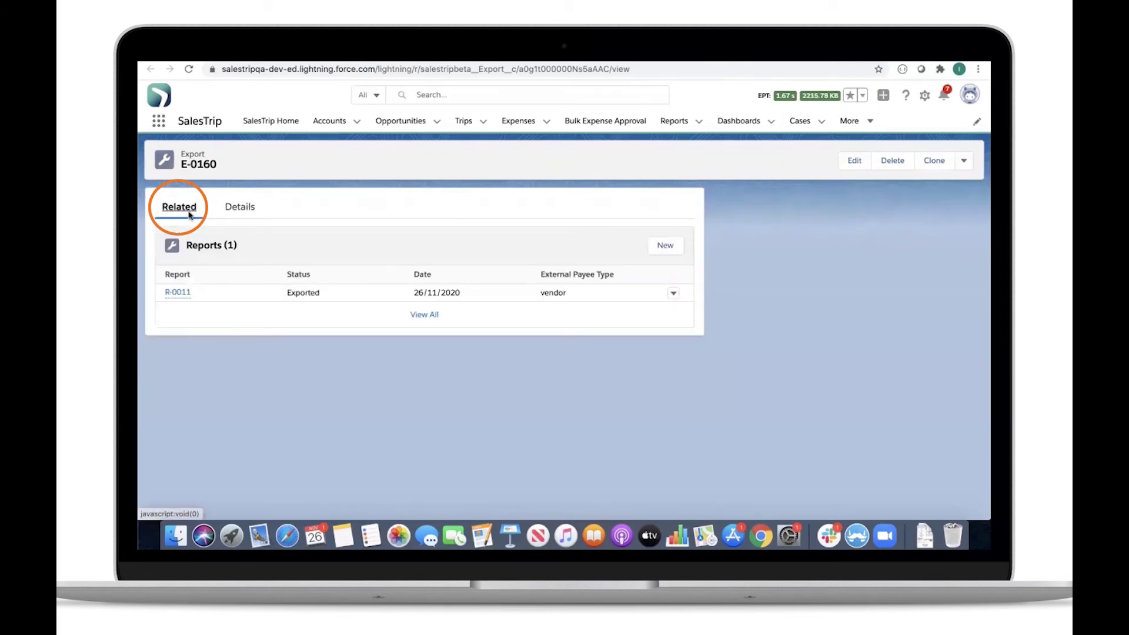
mouse_move(176, 294)
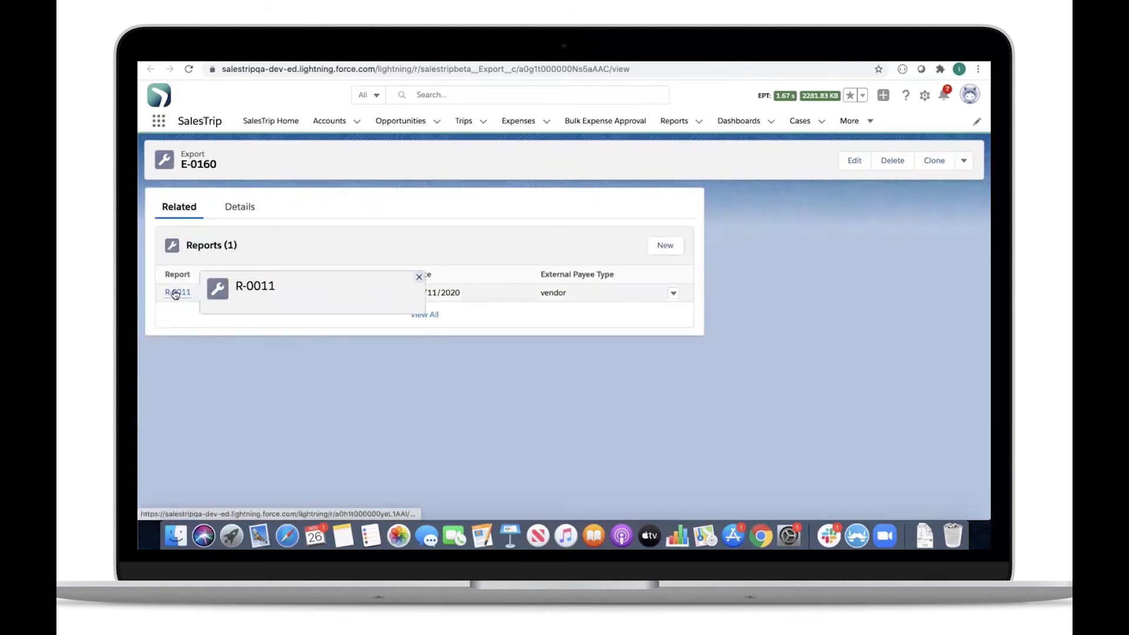
click(175, 293)
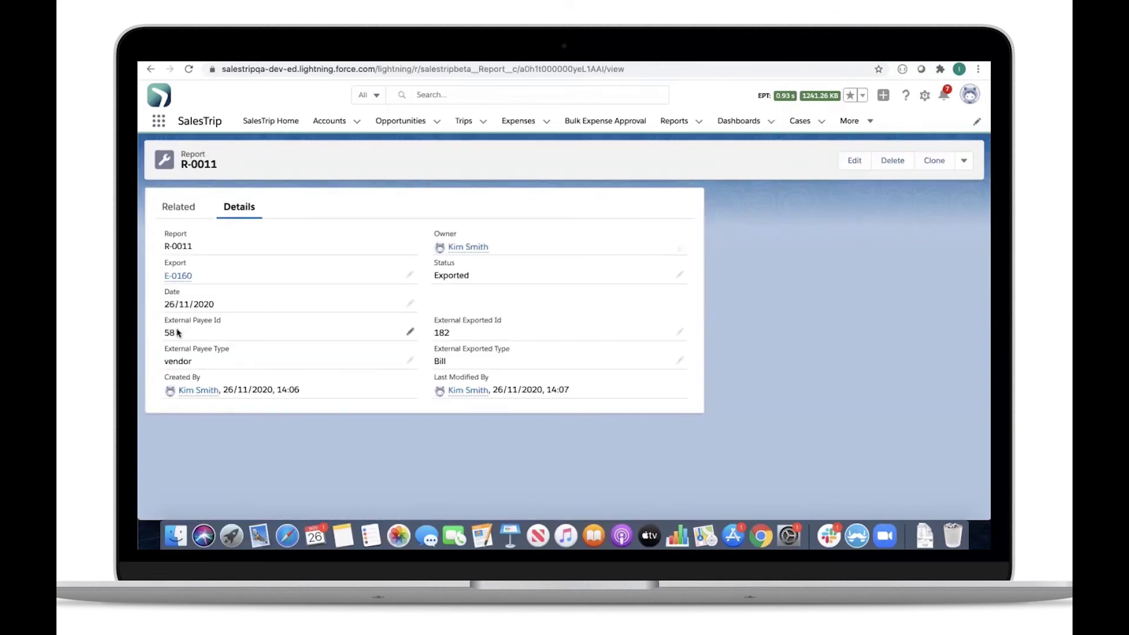
click(182, 210)
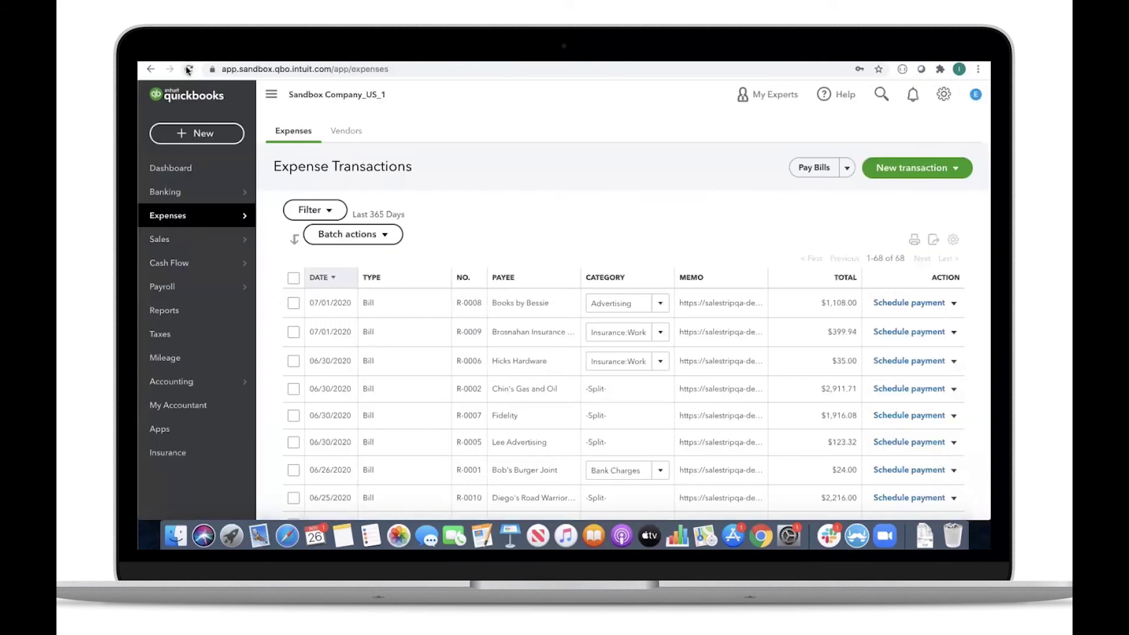
Step: Reload the QuickBooks Expenses page so bill R-0011 for $291.77 tops the list
click(188, 70)
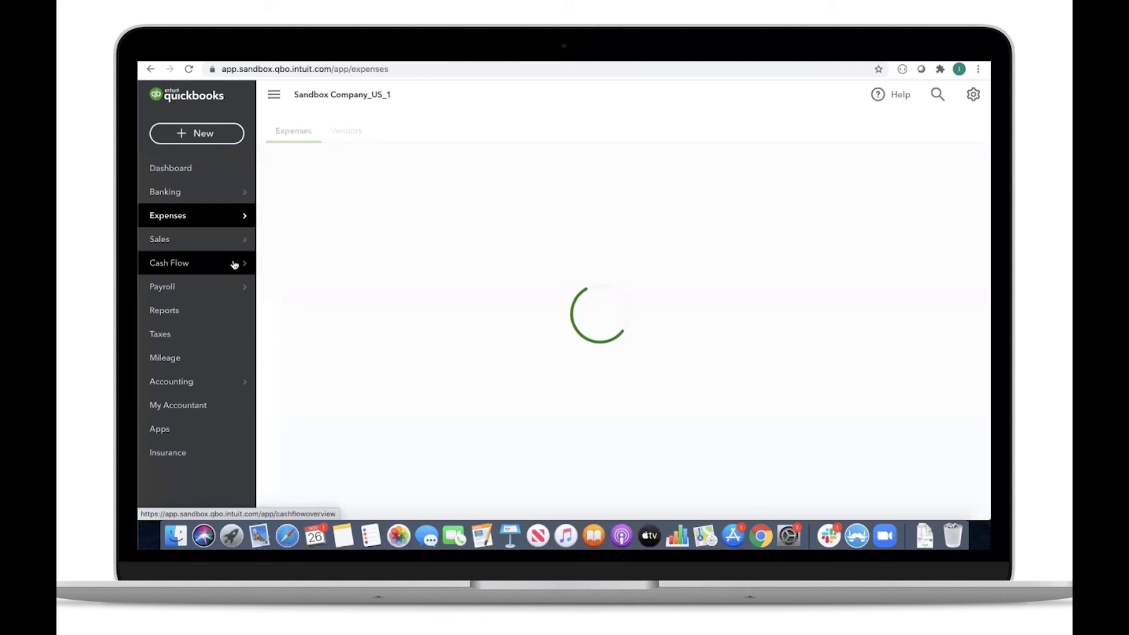
mouse_move(235, 262)
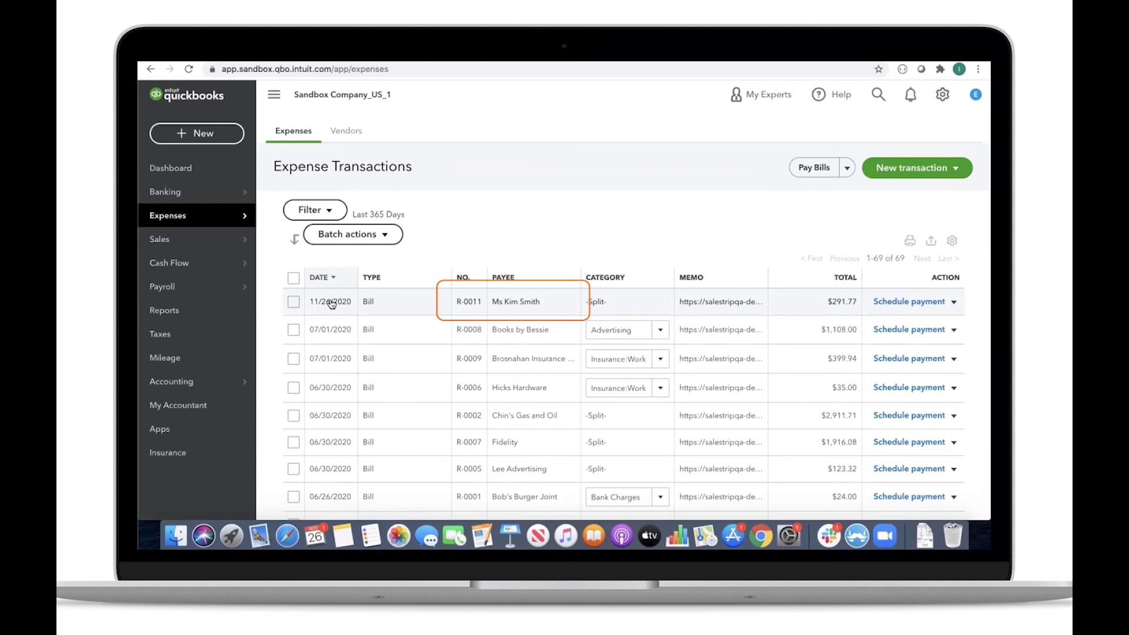
Step: Open bill R-0011 and review its three category lines and attached receipt files
click(362, 302)
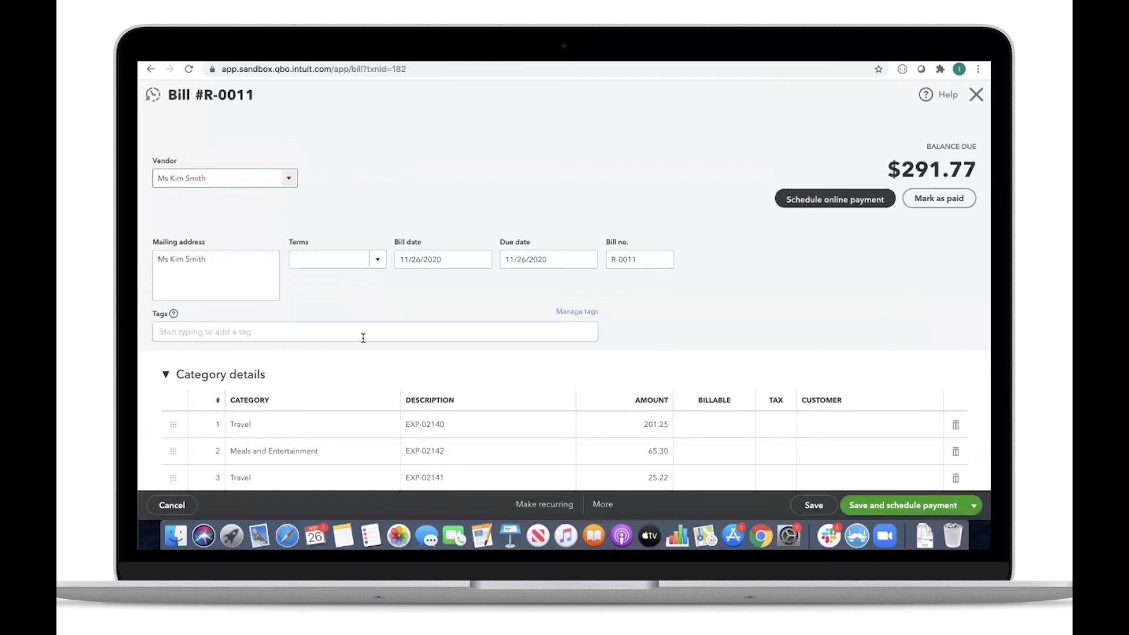
scroll(328, 376, down, 3)
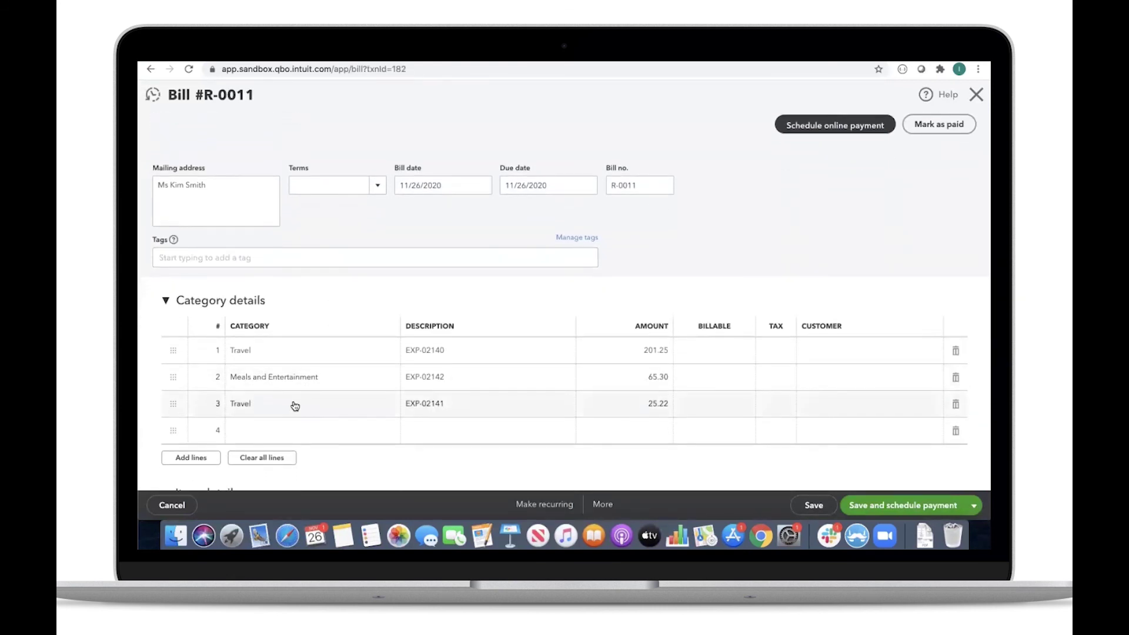
scroll(295, 406, down, 10)
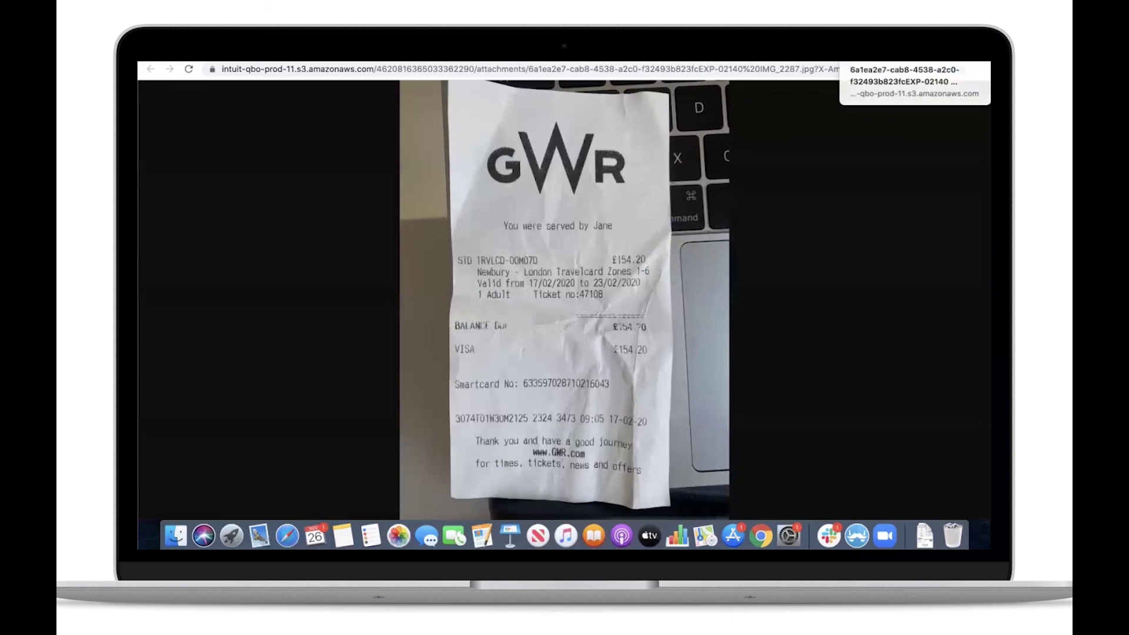
key(super+w)
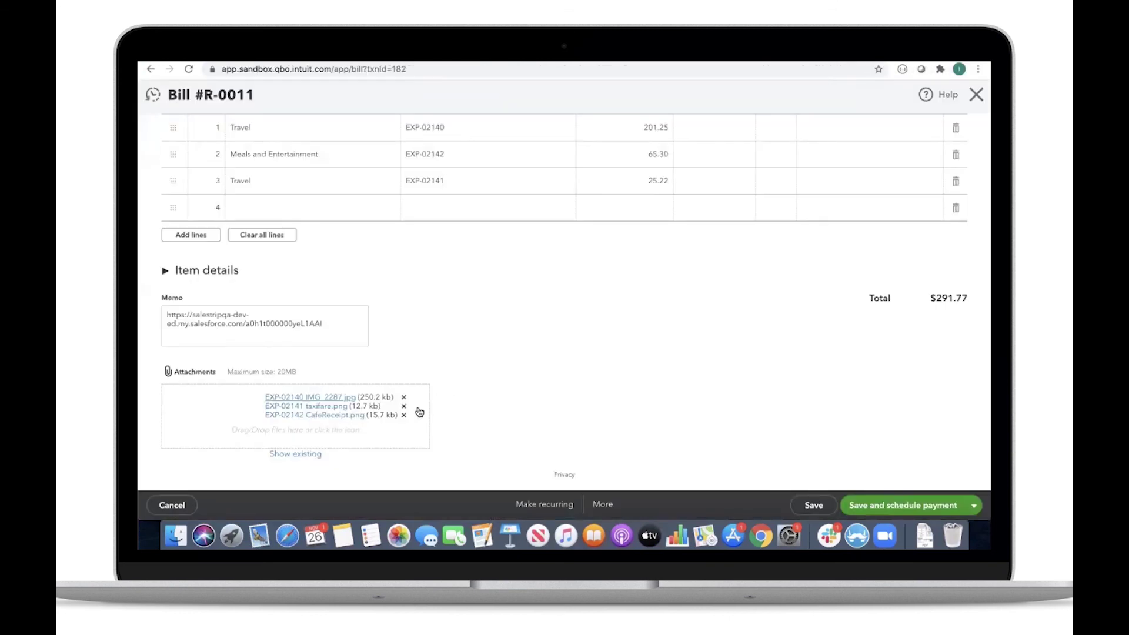